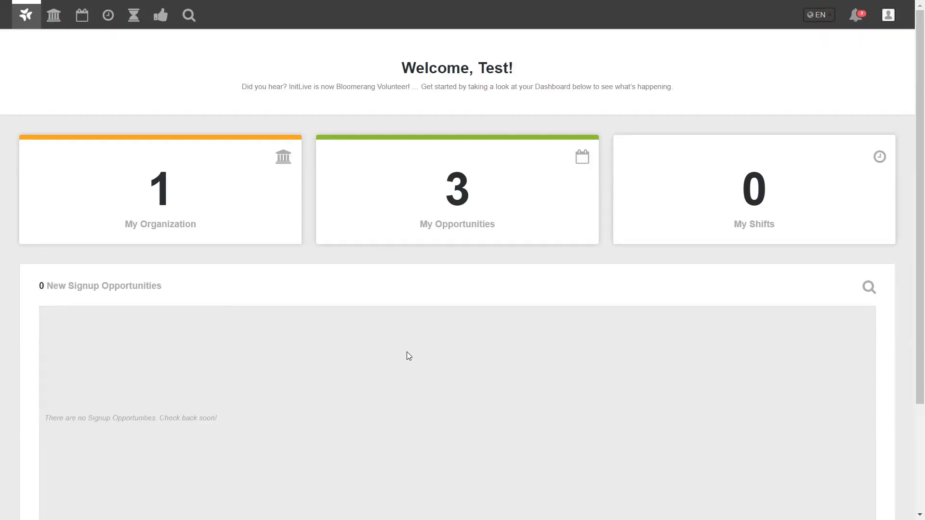
- Open the staff list of the New Volunteer Application opportunity
left_click(407, 199)
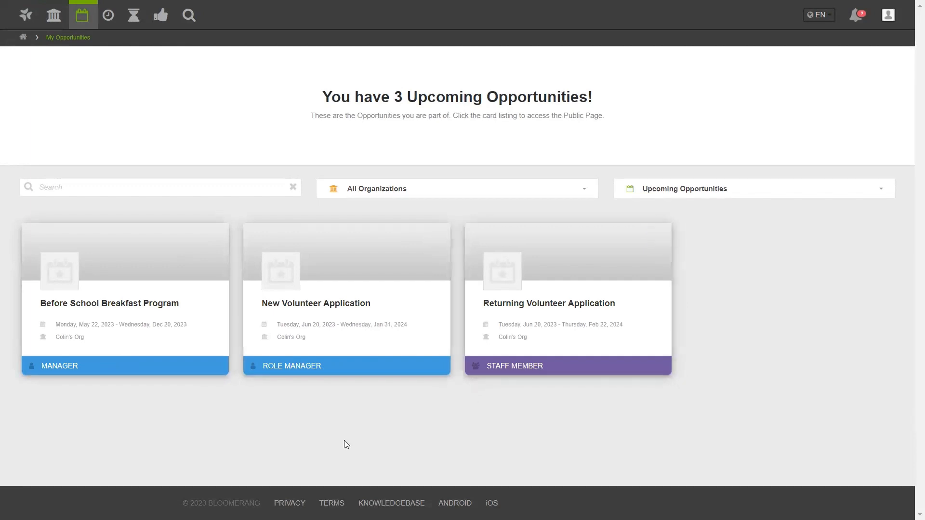
left_click(341, 341)
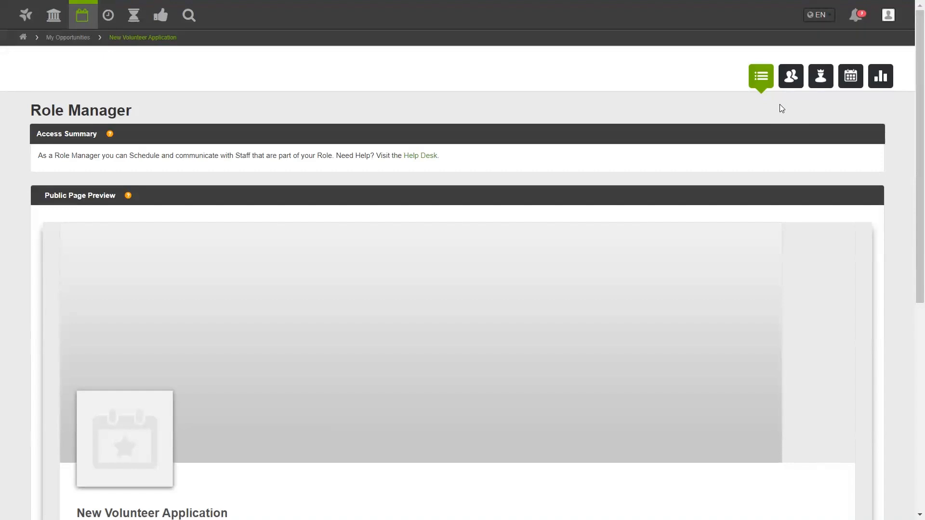
left_click(792, 80)
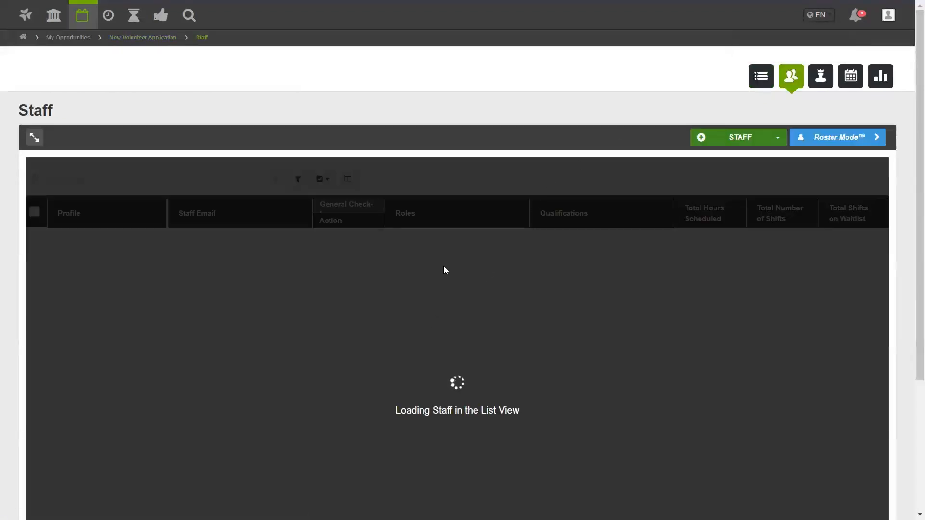
scroll(443, 266, "down", 1)
scroll(443, 266, "down", 1)
scroll(444, 266, "up", 1)
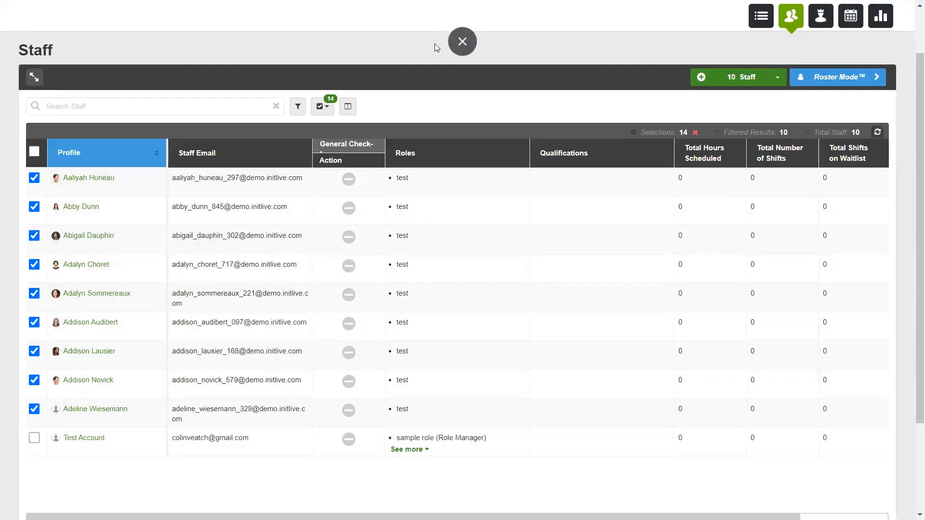
- Search the staff list by a volunteer's first name and open the matching staff profile
left_click(114, 107)
type("ad")
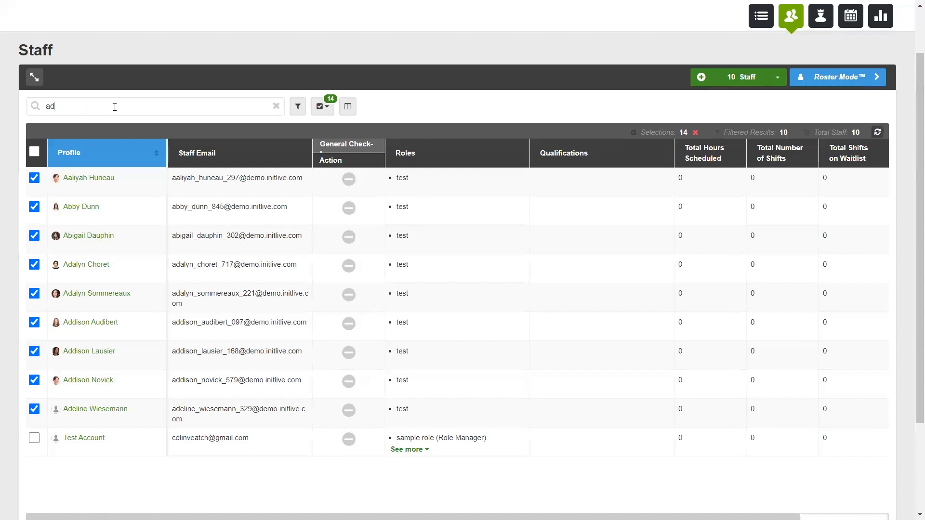
type("eline")
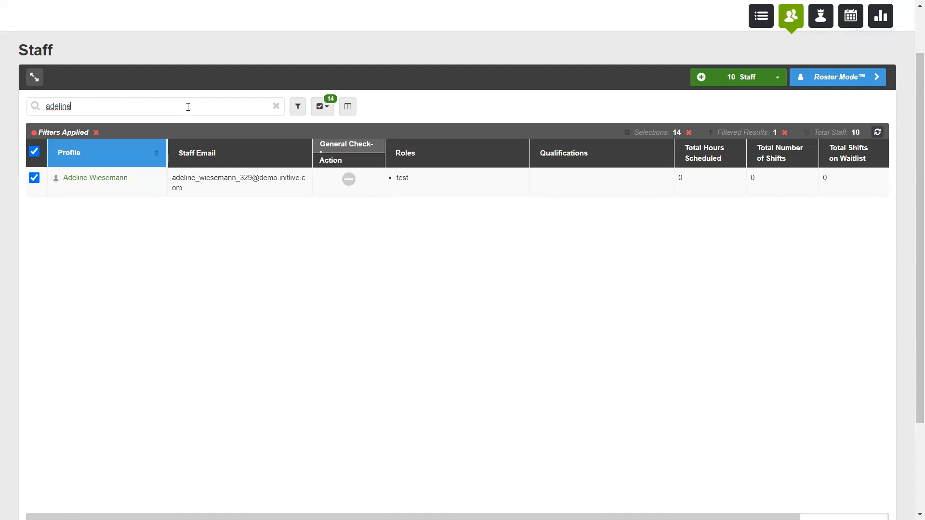
left_click_drag(148, 106, 37, 107)
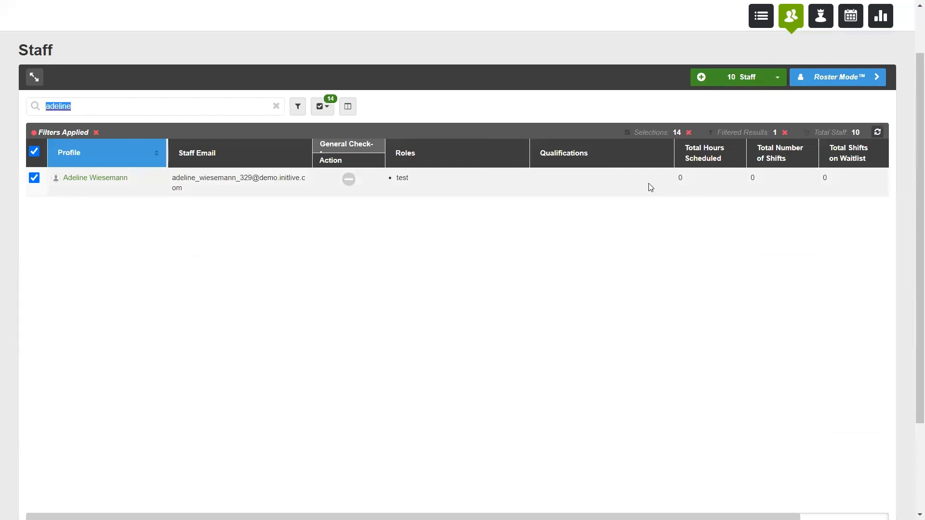
left_click(85, 180)
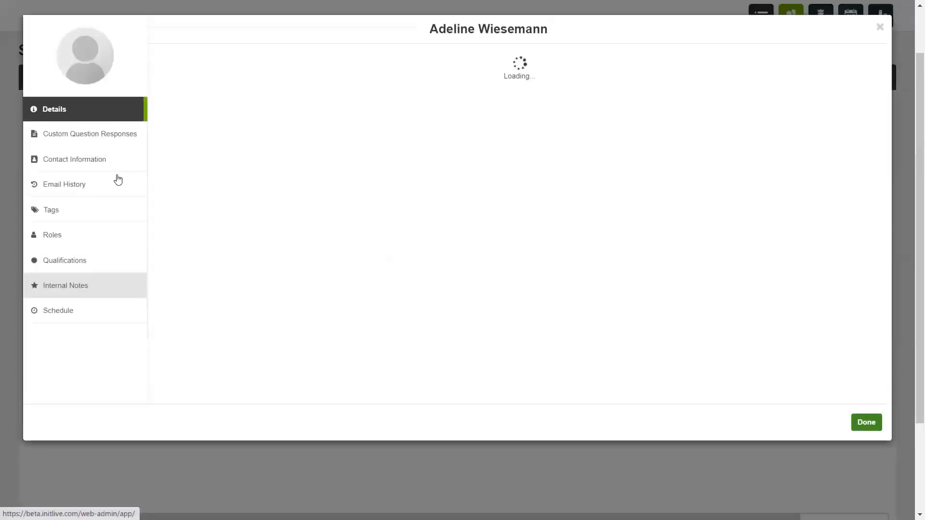
- Review the volunteer's custom question responses at event and organization level, contact information, email history and tags
left_click(82, 138)
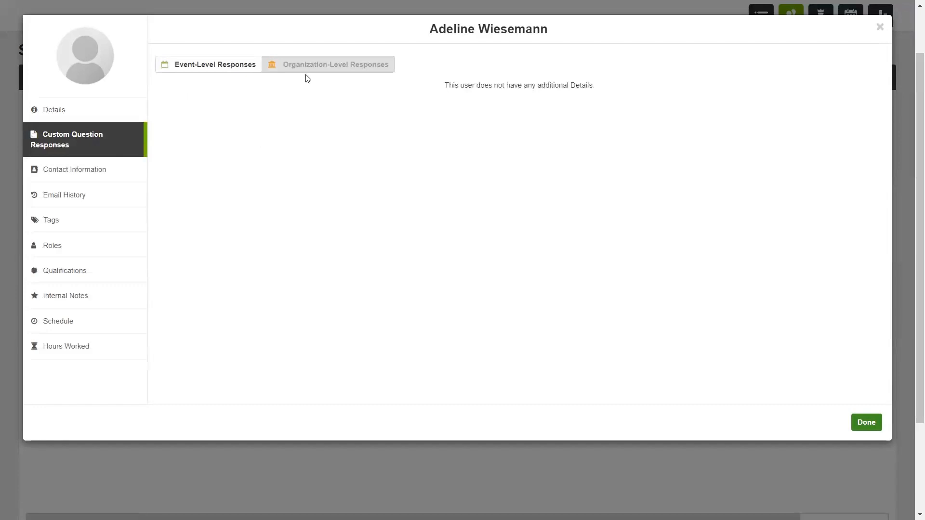
left_click(307, 68)
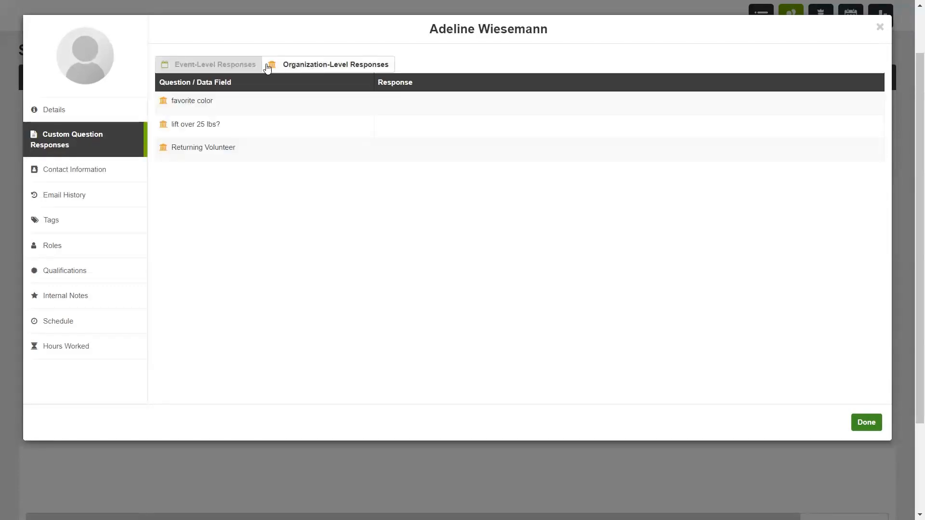
left_click(227, 69)
left_click(63, 175)
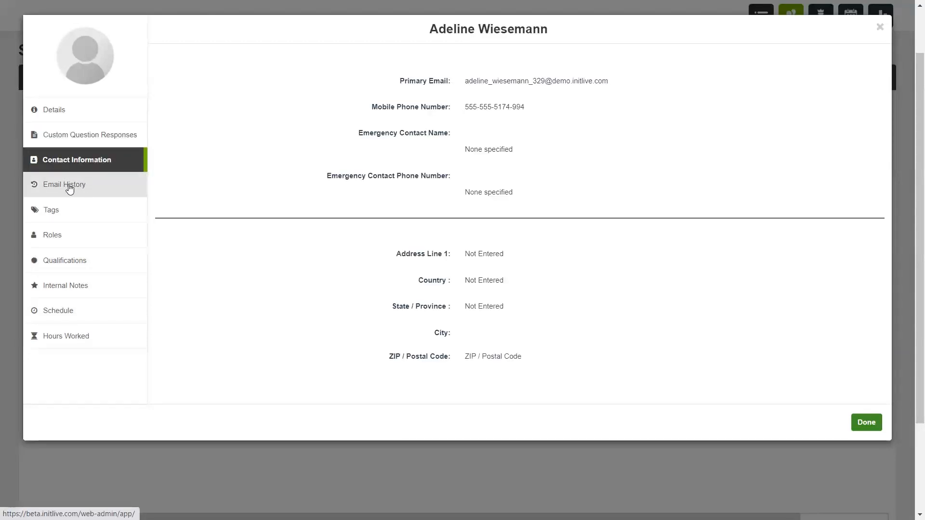
left_click(65, 187)
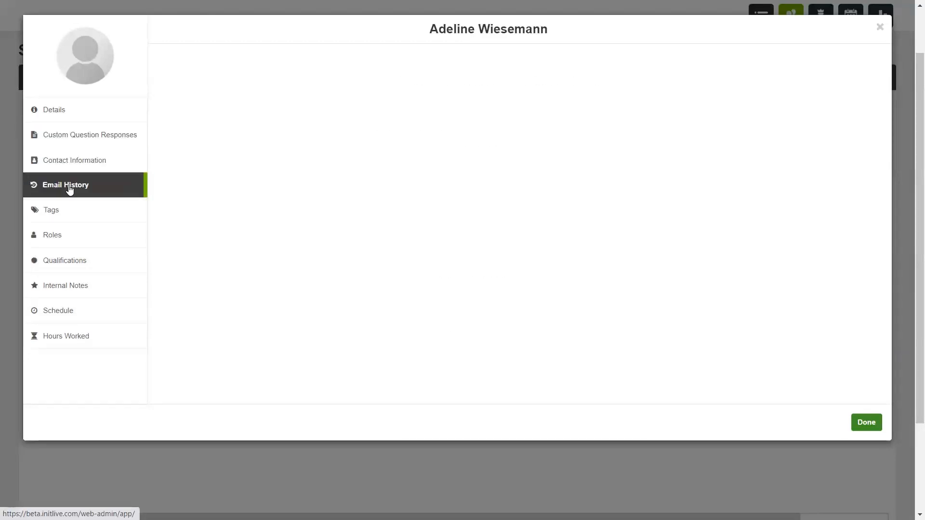
left_click(61, 214)
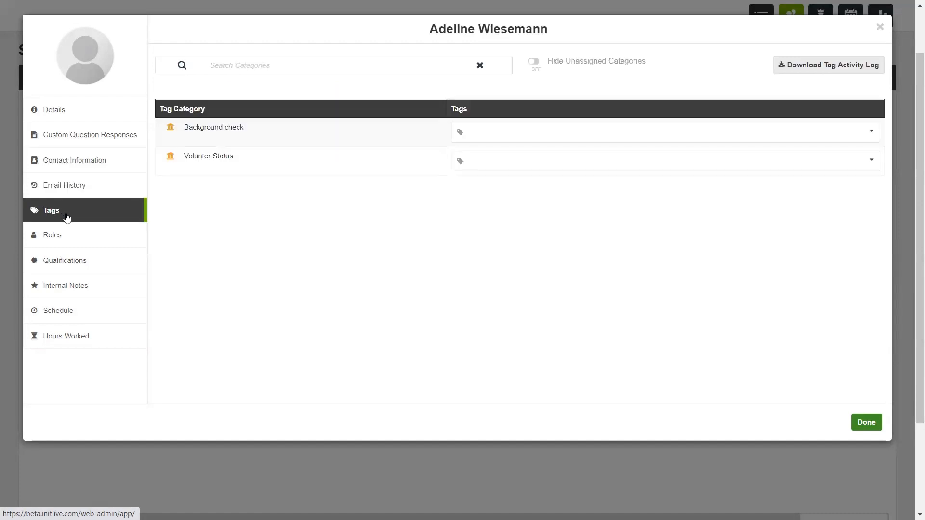
- Review the volunteer's roles with their available actions, qualifications, internal notes, schedule and hours worked
left_click(59, 245)
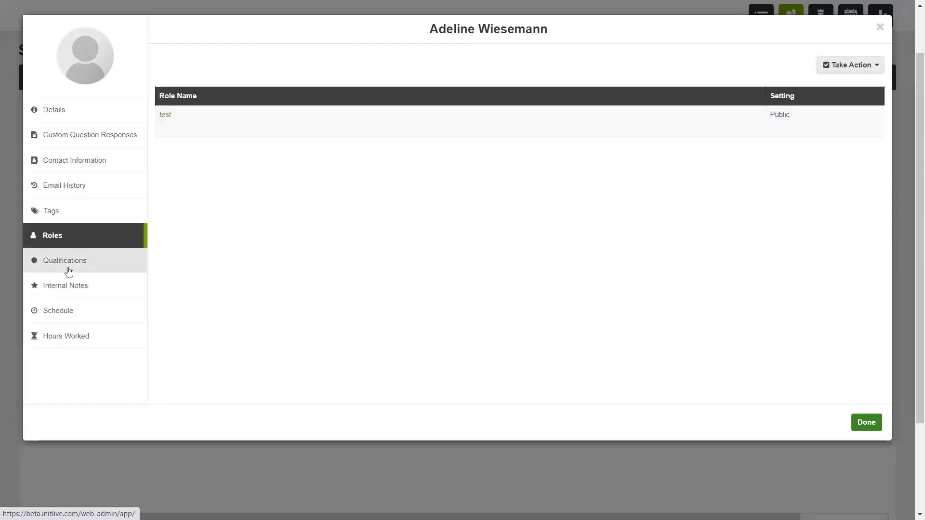
mouse_move(316, 126)
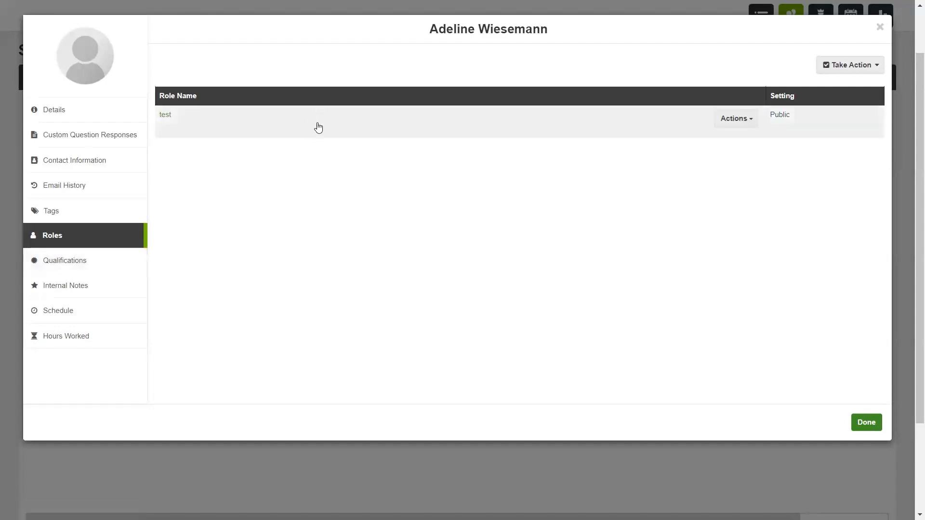
left_click(740, 124)
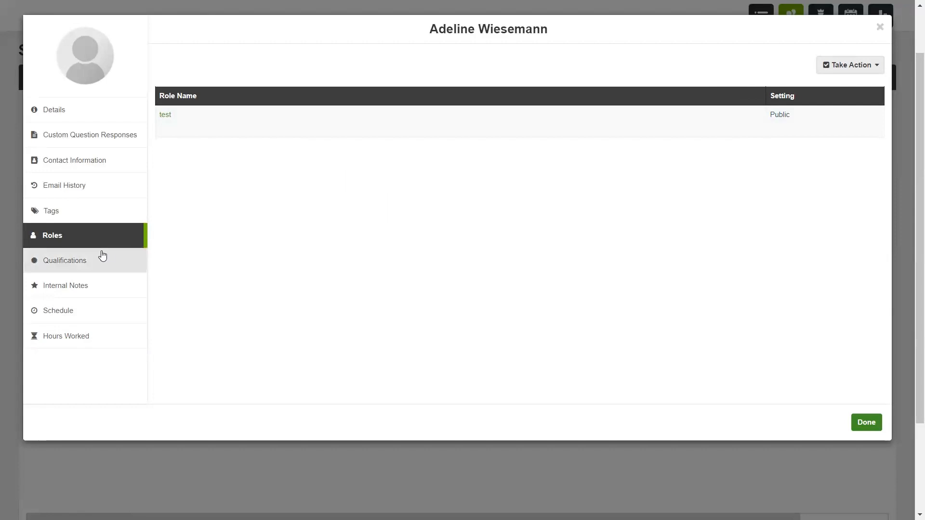
left_click(70, 264)
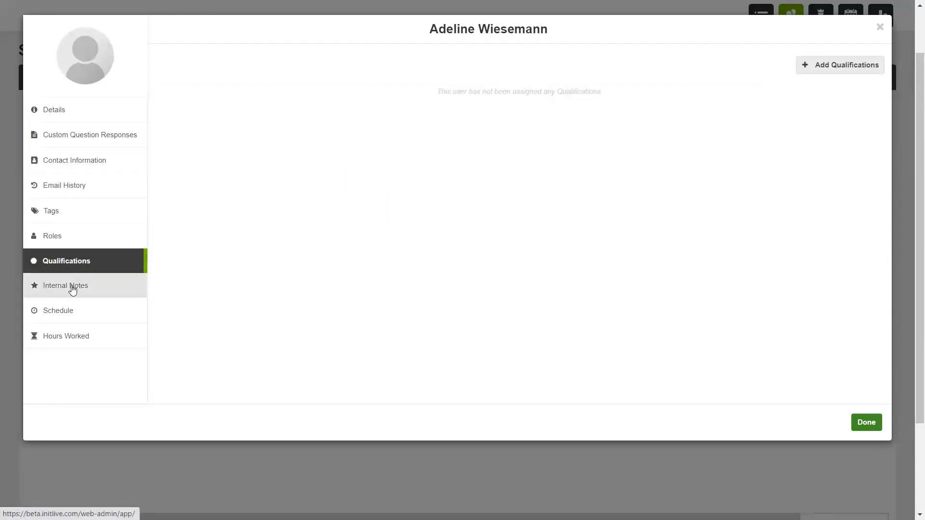
left_click(74, 289)
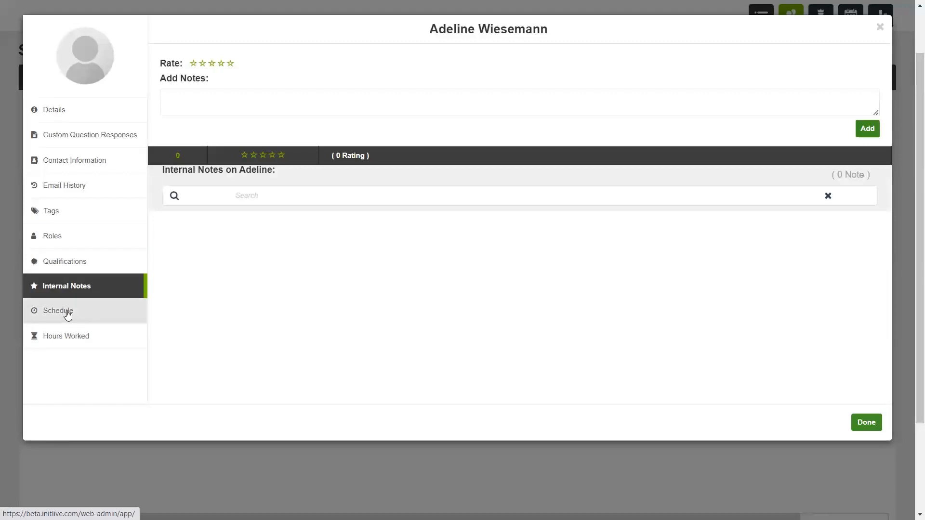
left_click(68, 313)
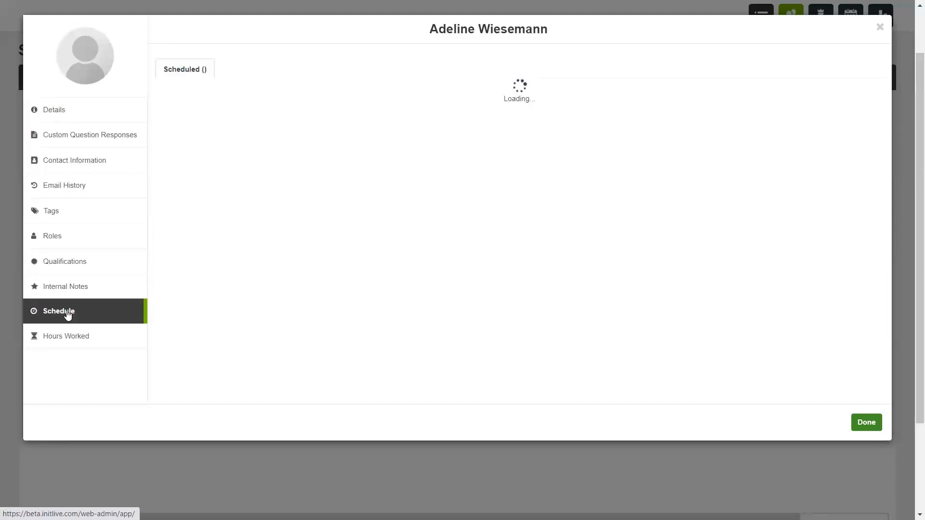
left_click(79, 342)
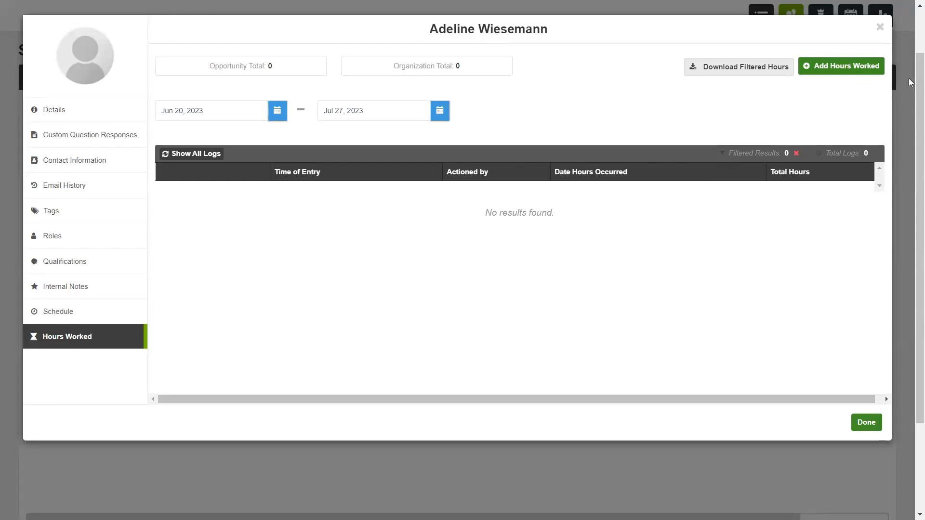
- Close the volunteer's profile and clear the name search from the staff list
left_click(880, 30)
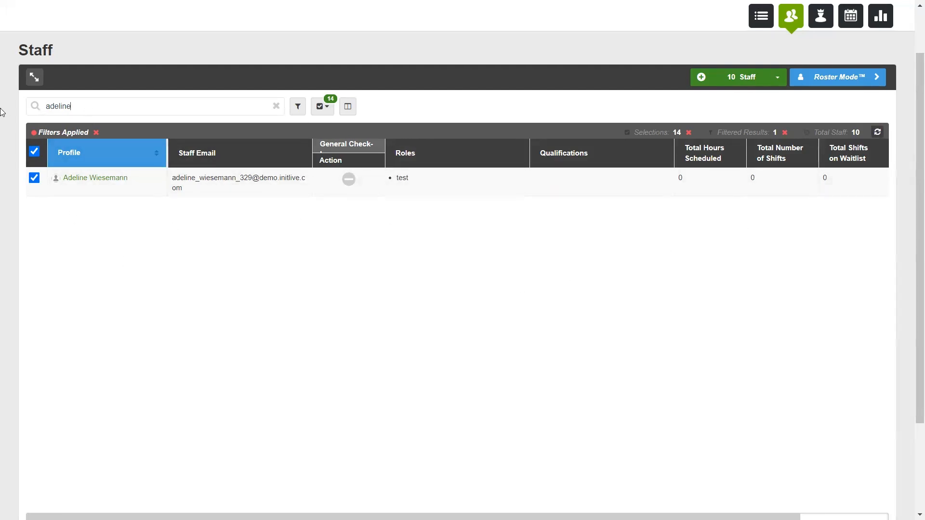
key("ctrl+a")
key("BackSpace")
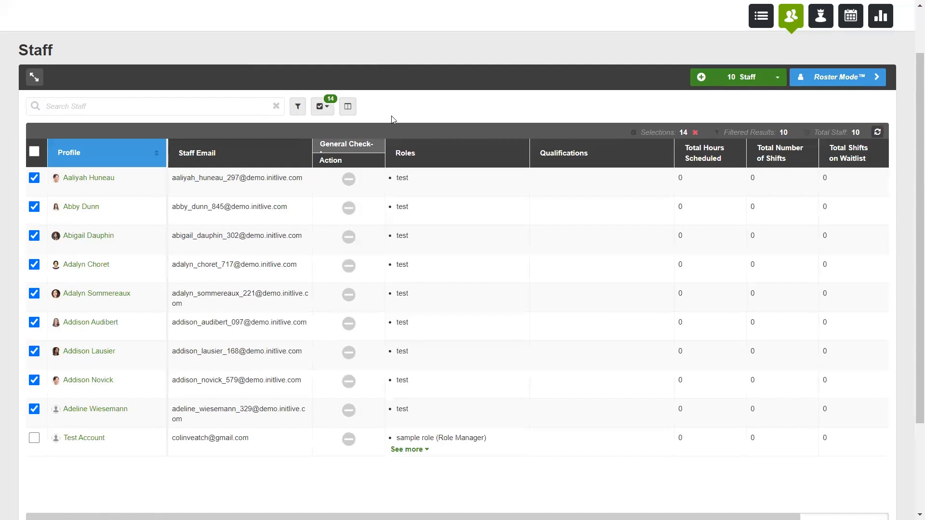
- Examine the tag, role, hours worked and group based staff filters, and close the filter options without applying any
left_click(298, 108)
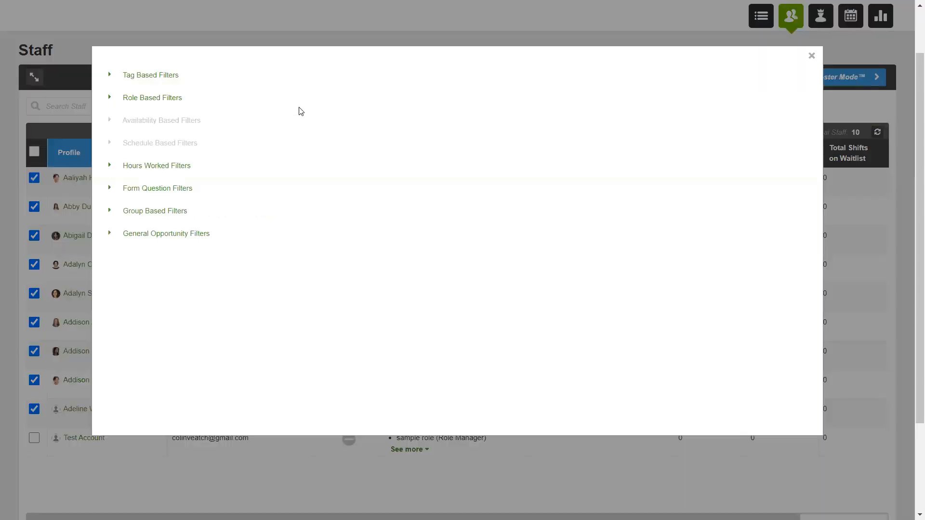
left_click(109, 76)
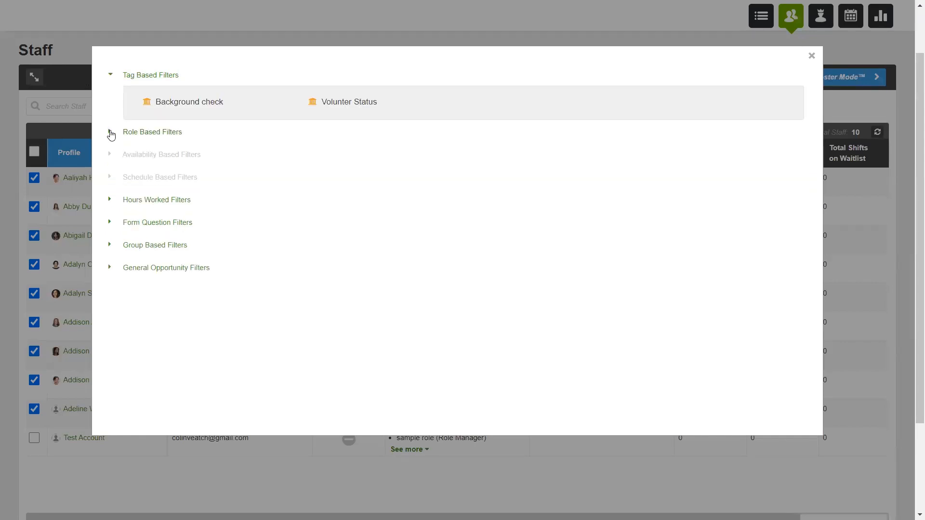
left_click(110, 132)
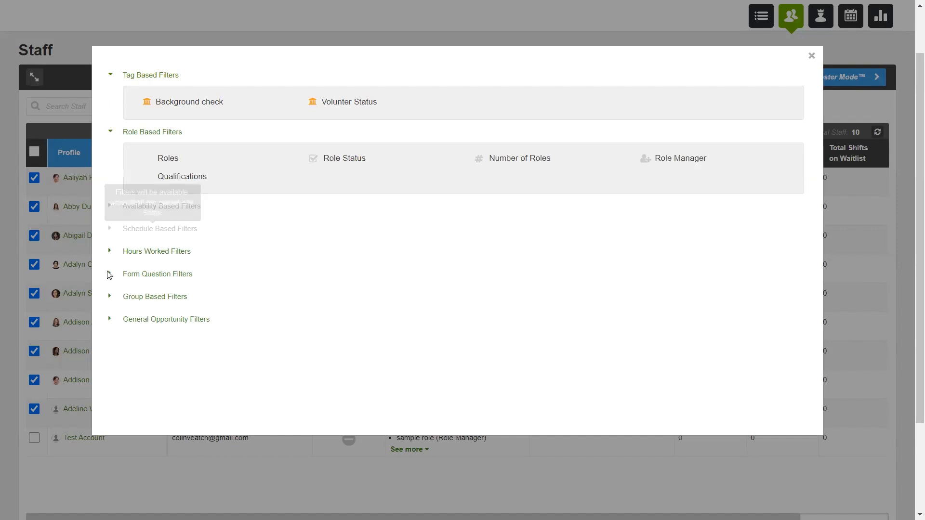
left_click(109, 252)
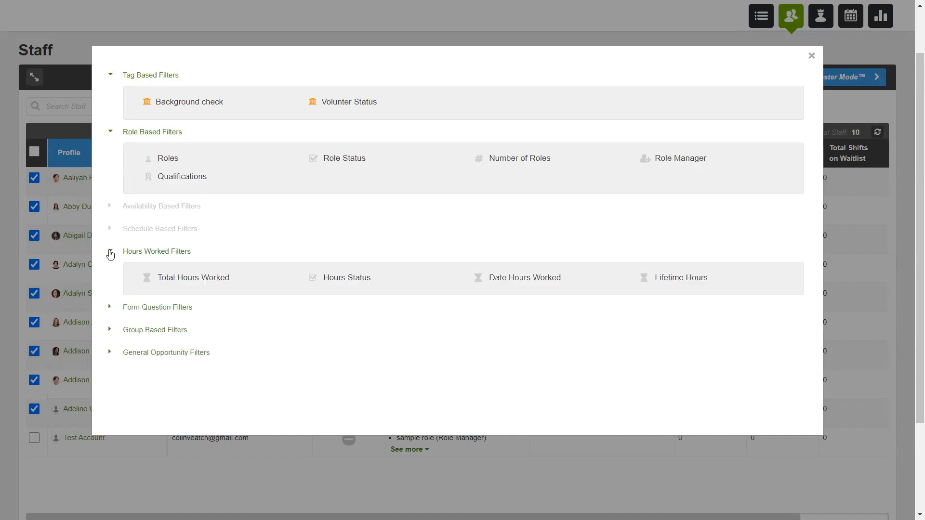
left_click(109, 331)
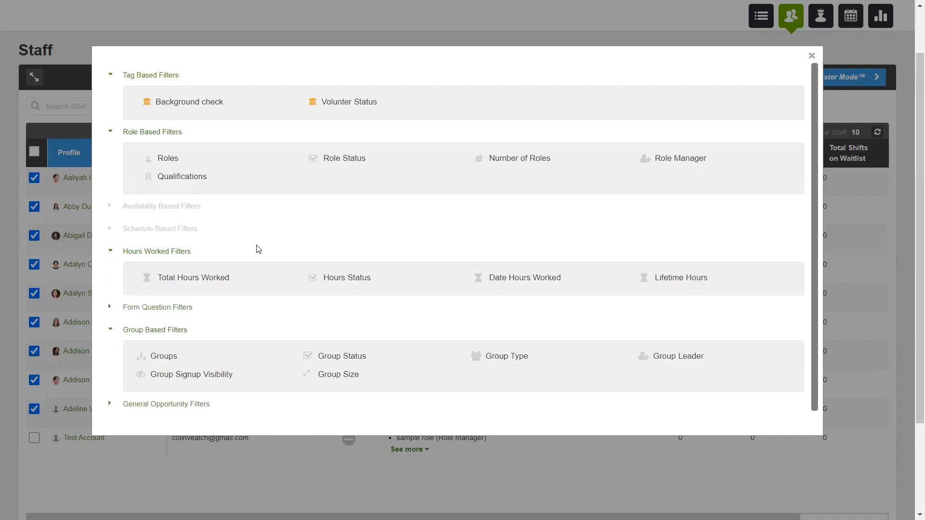
left_click(812, 56)
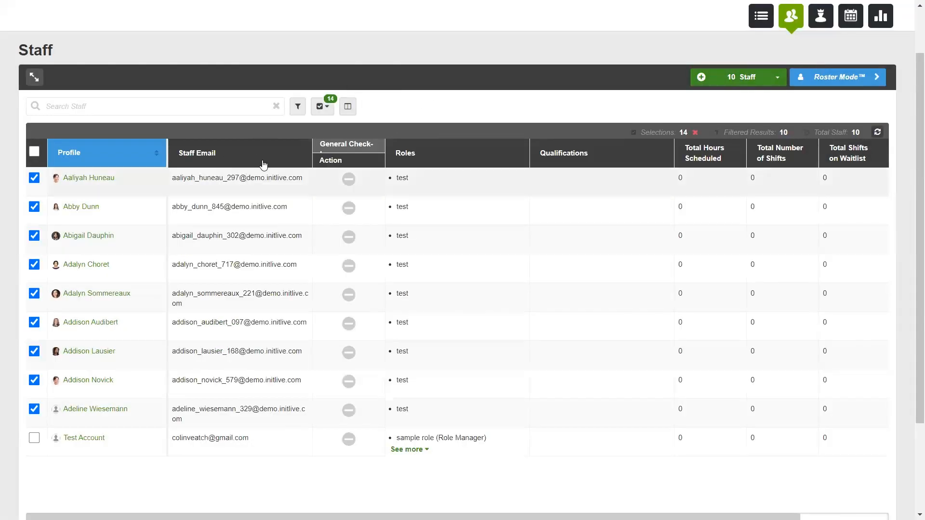
- Select the Date Joined Opportunity, Average Star Rating, Organization Name and Opportunity Name columns for display, and close the column selection without applying it
left_click(347, 107)
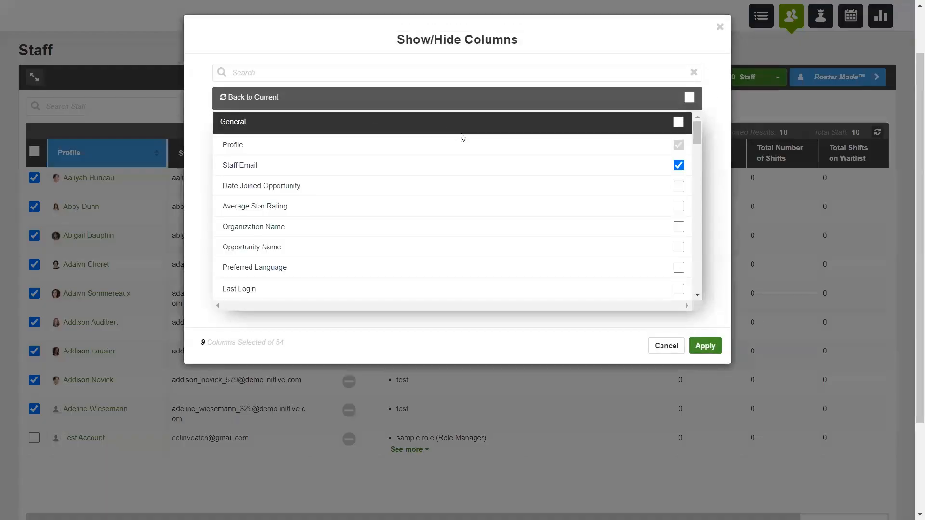
left_click(680, 193)
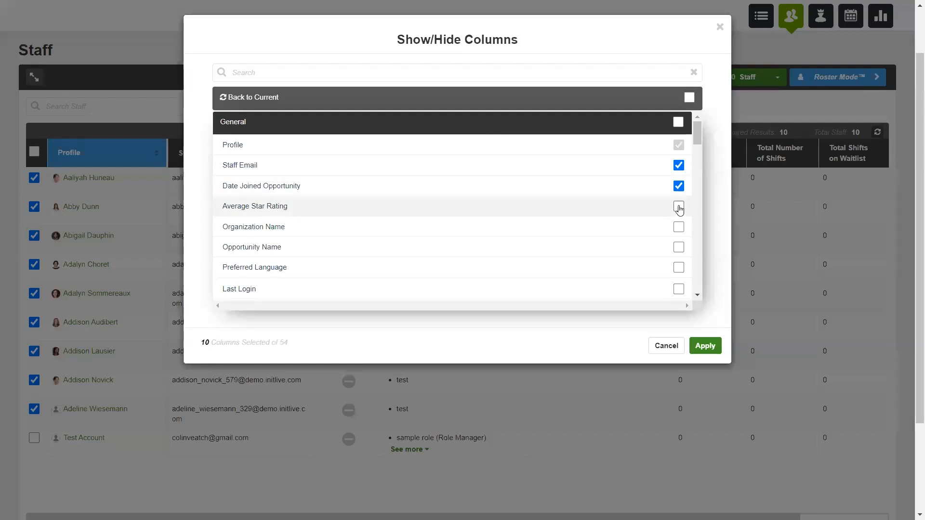
left_click(679, 209)
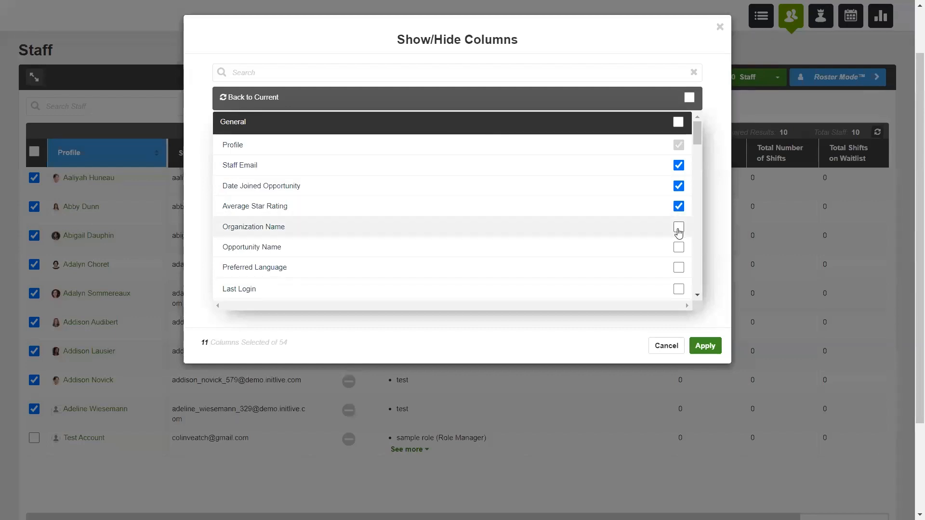
left_click(679, 234)
left_click(679, 248)
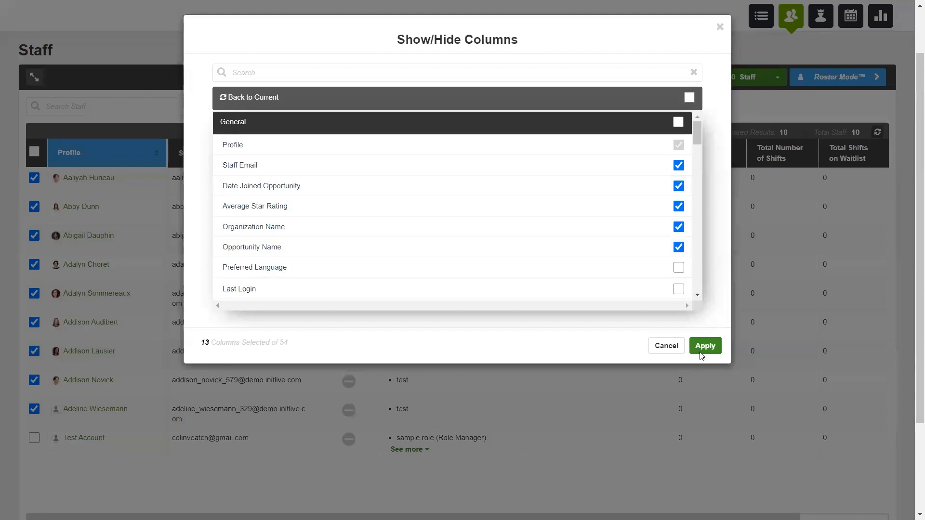
left_click(719, 28)
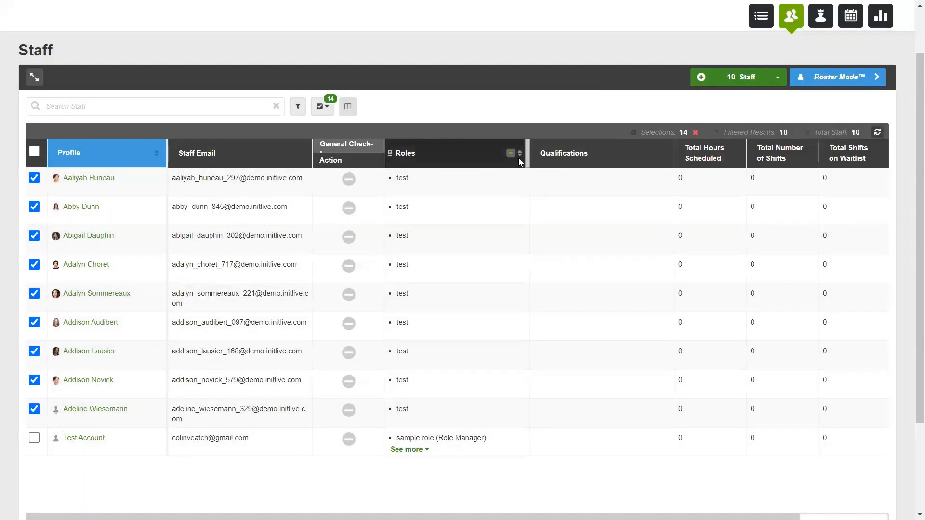
- Move the Qualifications column directly after the Profile column in the staff table
mouse_move(535, 154)
left_mouse_down()
mouse_move(270, 154)
mouse_move(290, 155)
left_mouse_up()
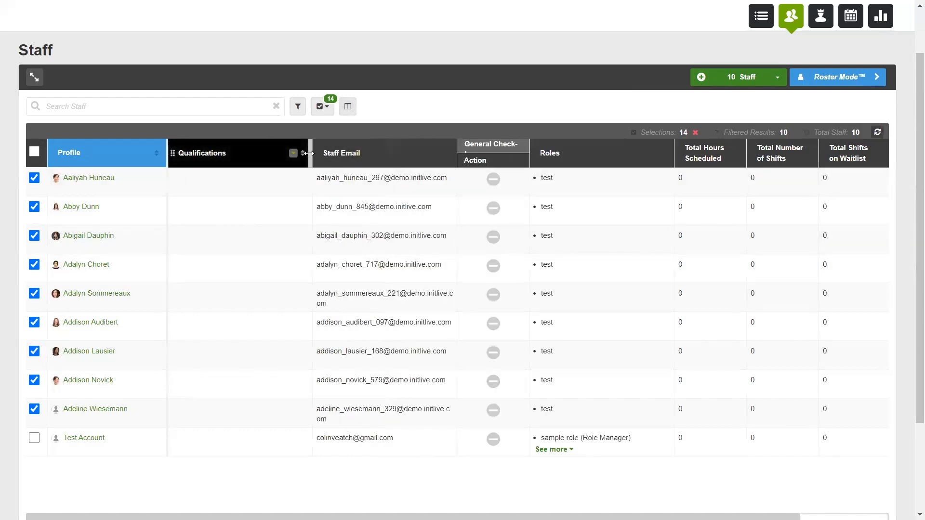
mouse_move(310, 152)
left_mouse_down()
mouse_move(393, 155)
mouse_move(281, 154)
mouse_move(292, 154)
left_mouse_up()
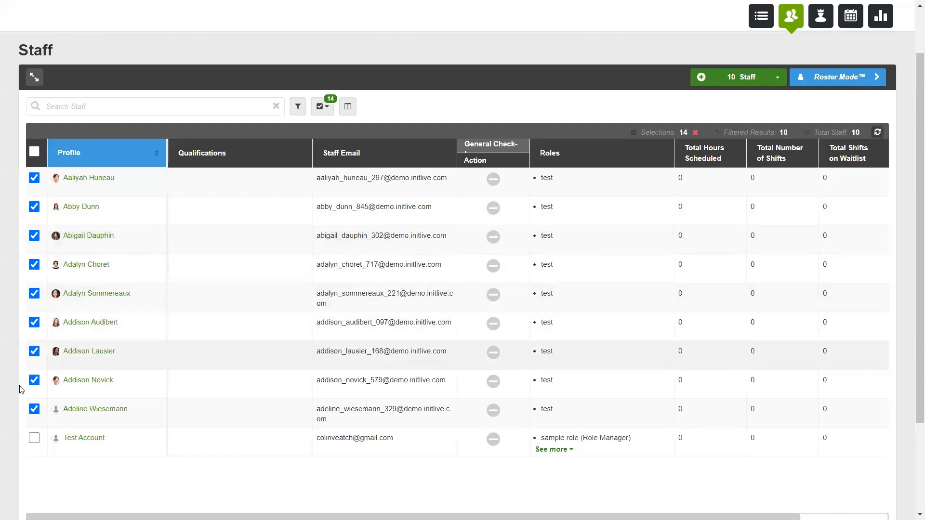
- Examine the CSV export and send actions for the selected staff and the options for adding staff, without running any
left_click(34, 179)
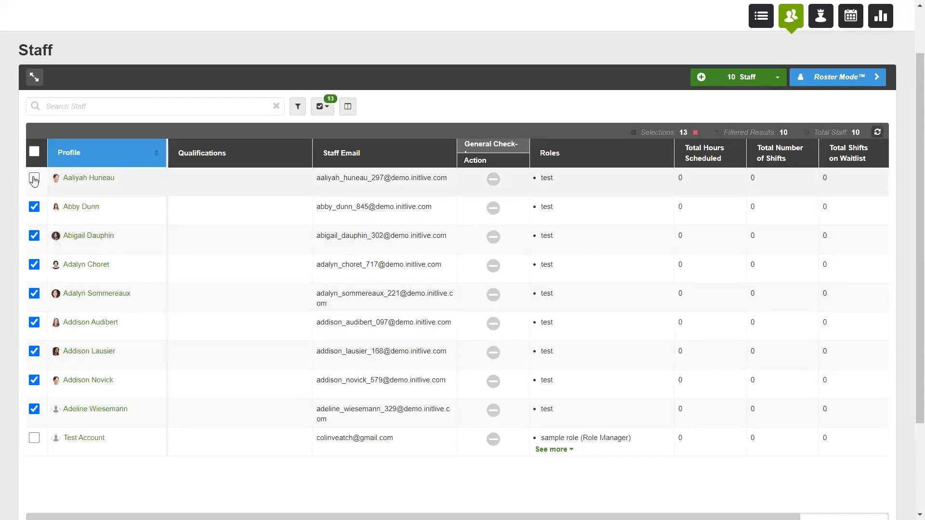
left_click(33, 180)
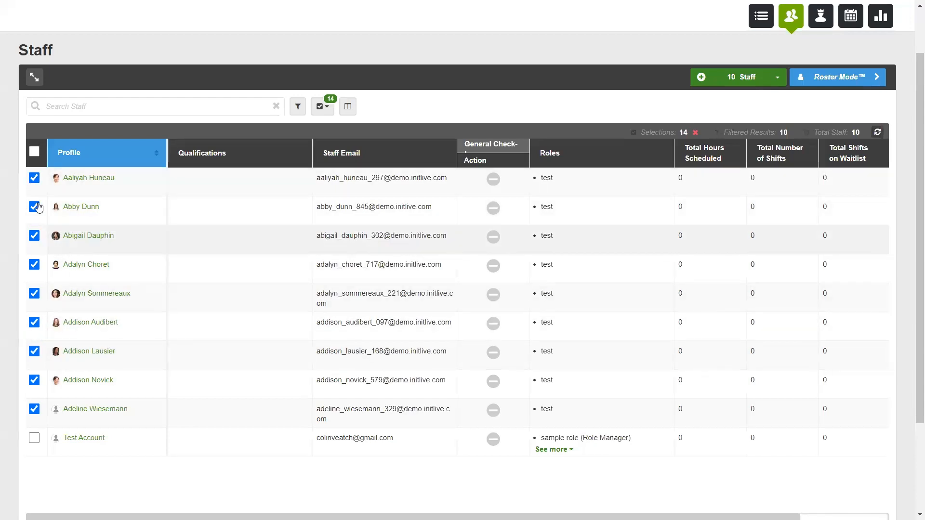
left_click(322, 110)
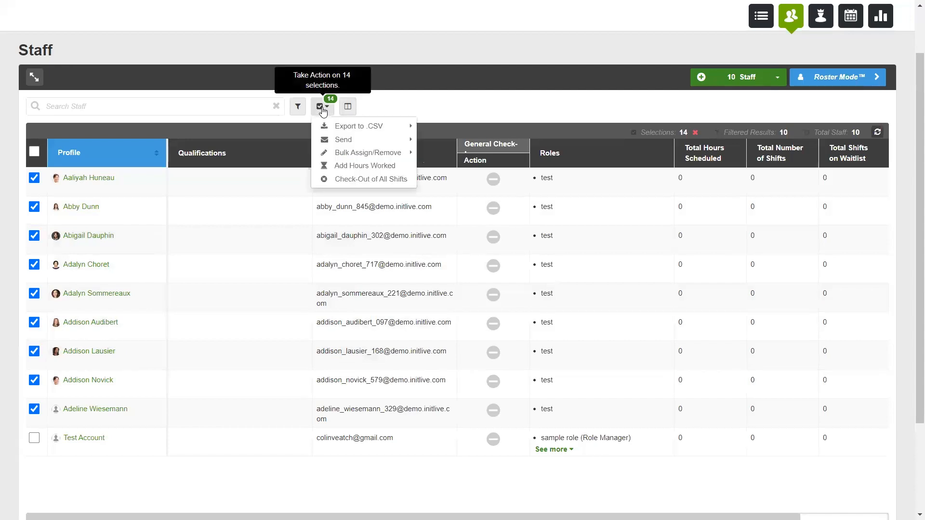
mouse_move(332, 127)
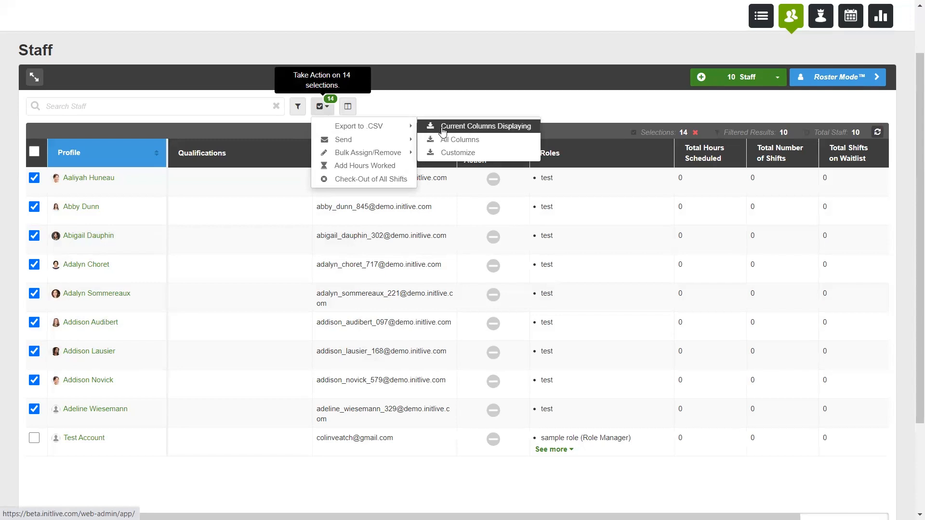
mouse_move(388, 141)
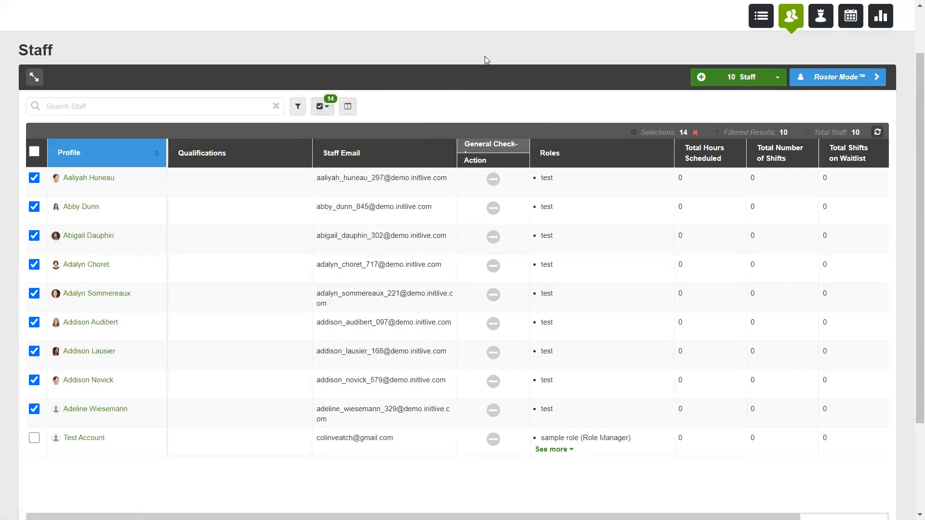
left_click(753, 84)
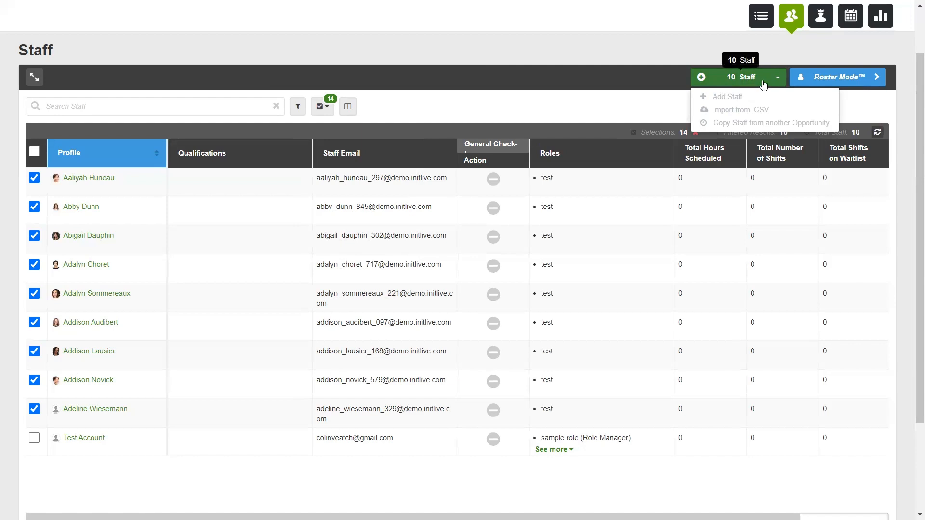
left_click(755, 83)
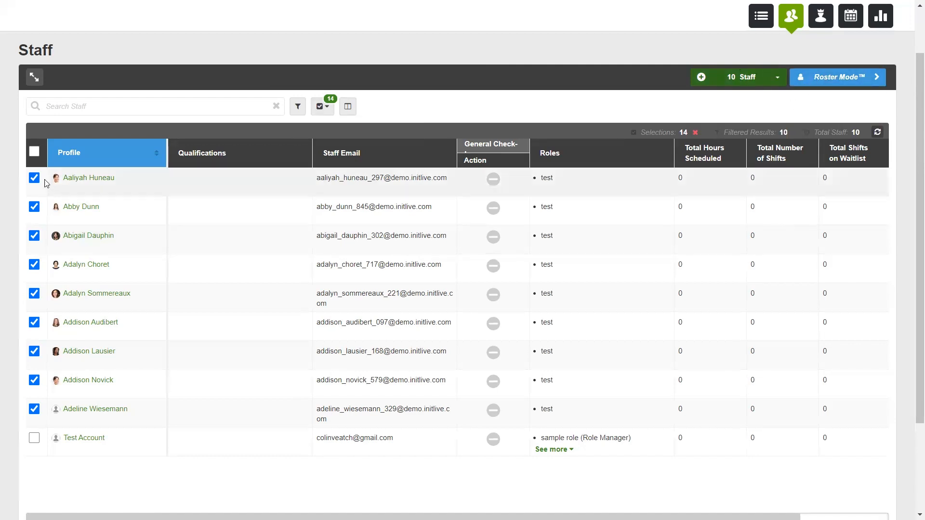
- Open Roster Mode for the selected staff, view the shifts with matching Roles, and return to the Best Matched Shifts
left_click(831, 76)
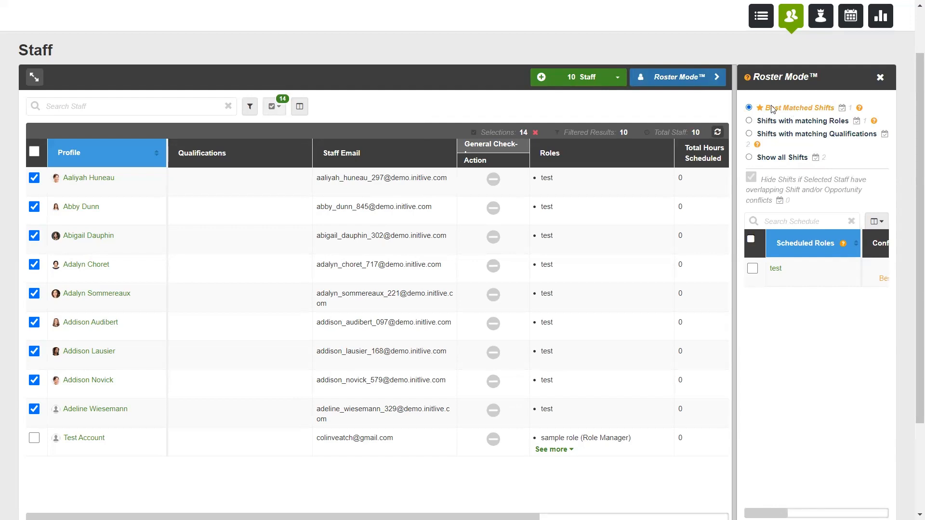
mouse_move(859, 108)
left_click(749, 121)
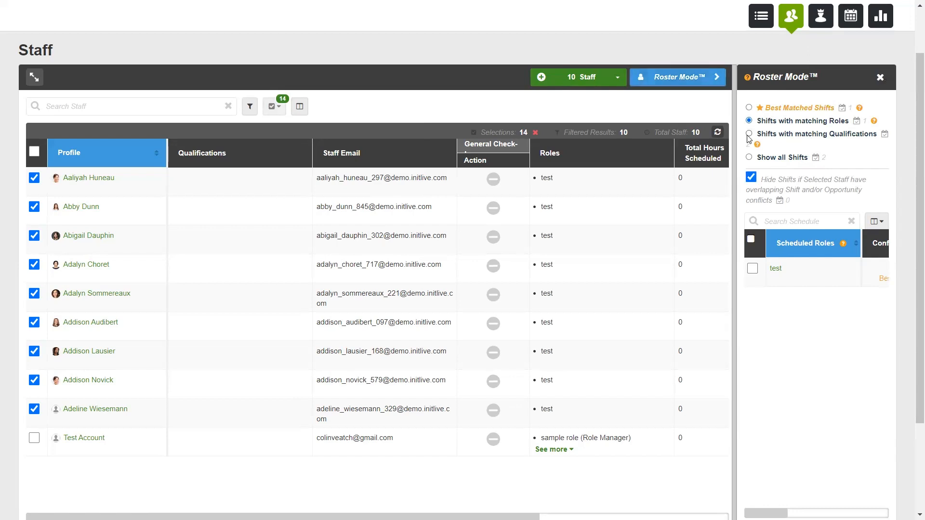
left_click(748, 107)
- Select the test scheduled role among the best matched shifts, and close Roster Mode without adding the staff to it
left_click(754, 272)
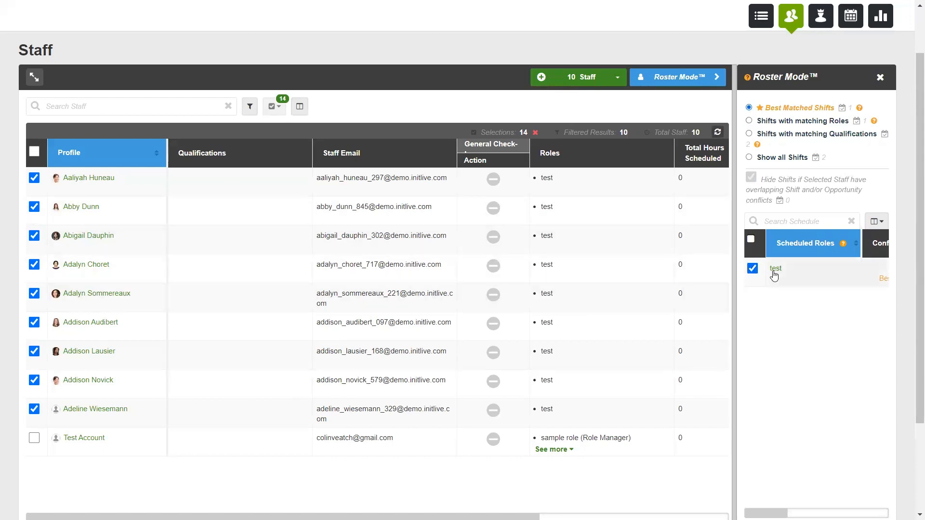
scroll(811, 366, "down", 3)
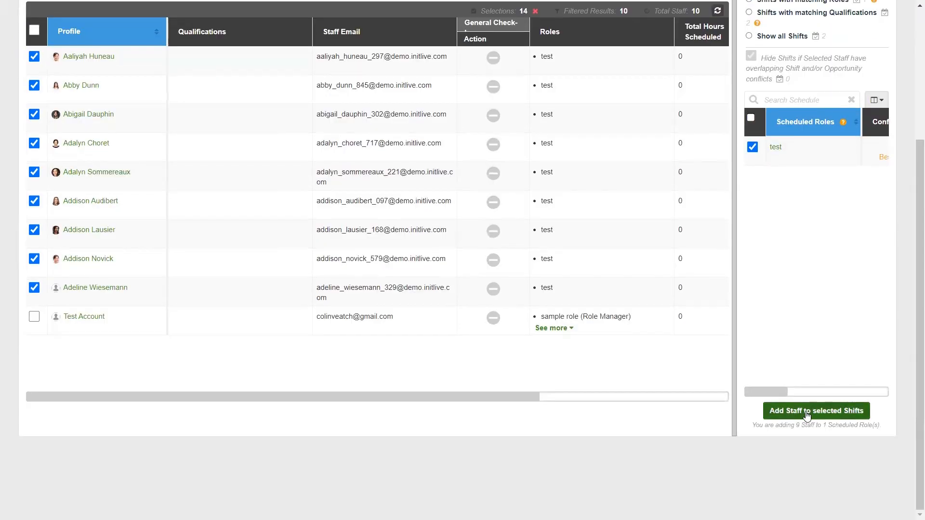
scroll(809, 335, "up", 5)
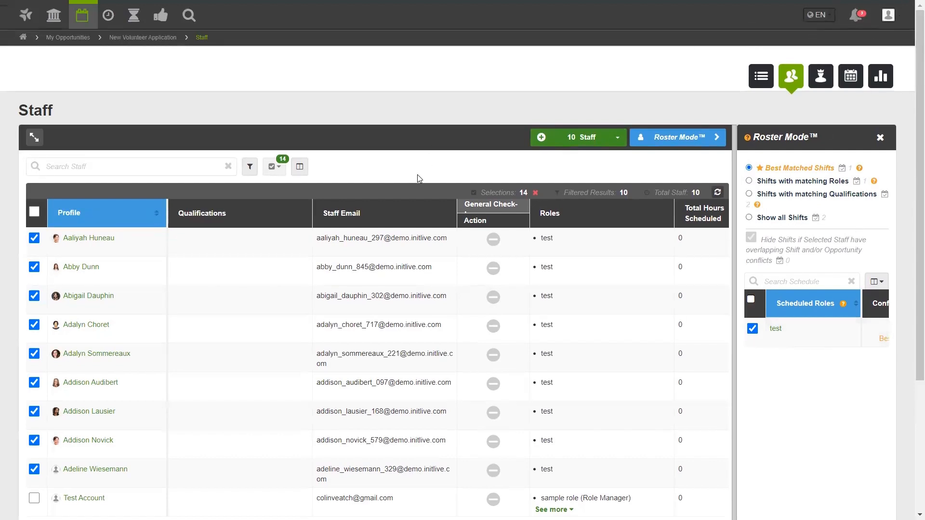
left_click(880, 137)
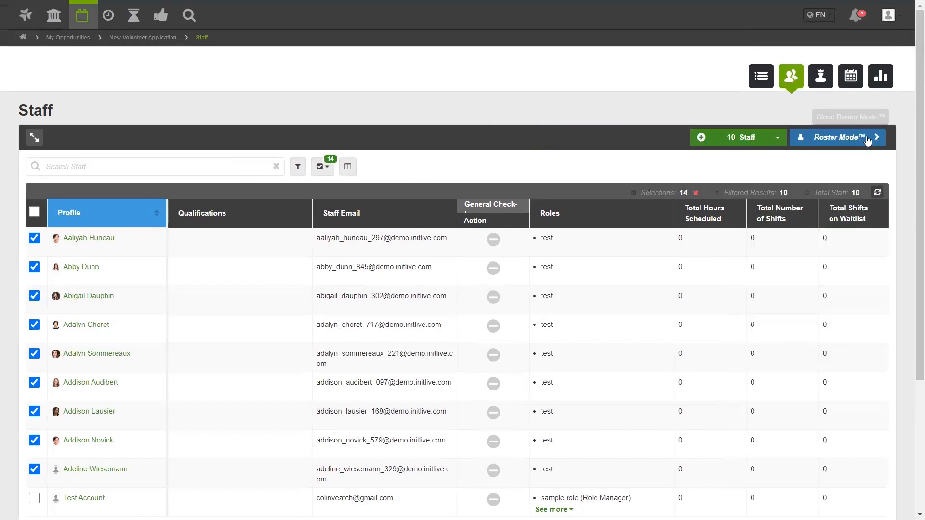